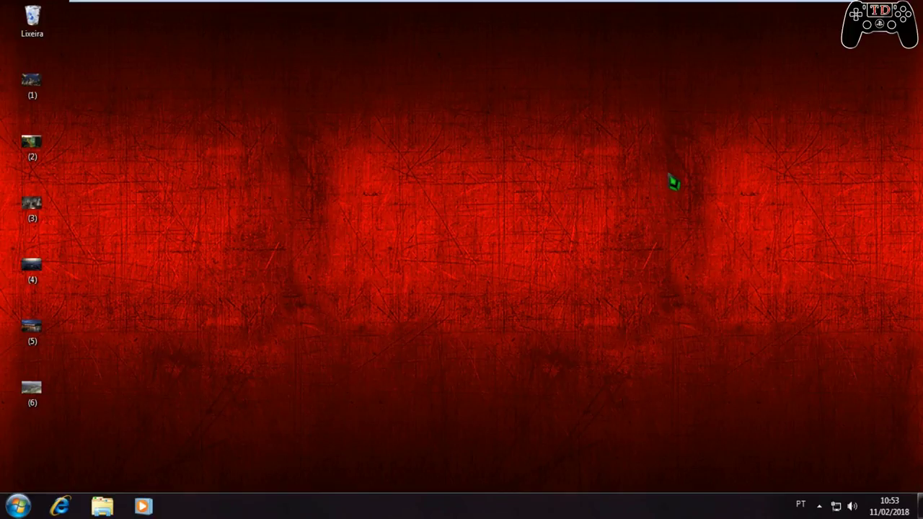
# - Open RollBack Rx Professional, review the list of existing snapshots, and close the program
pyautogui.click(819, 506)
pyautogui.click(797, 438)
pyautogui.rightClick(797, 439)
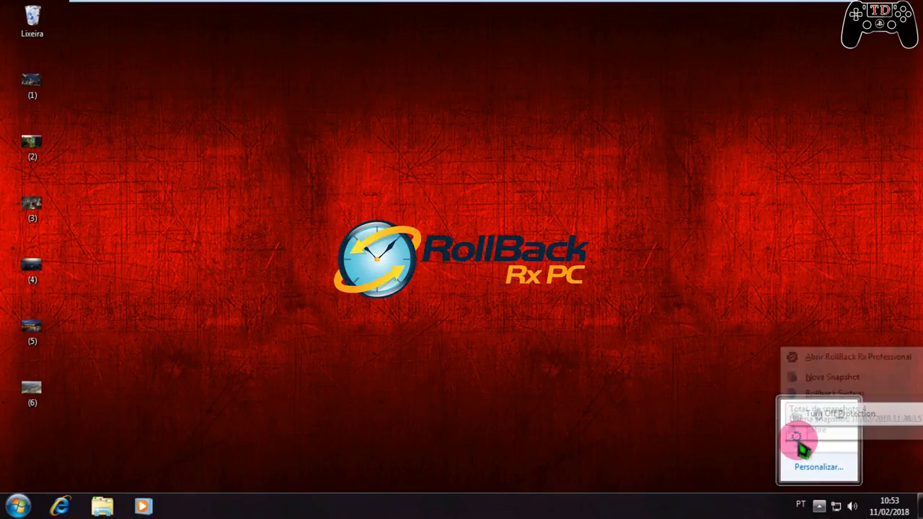
pyautogui.click(836, 357)
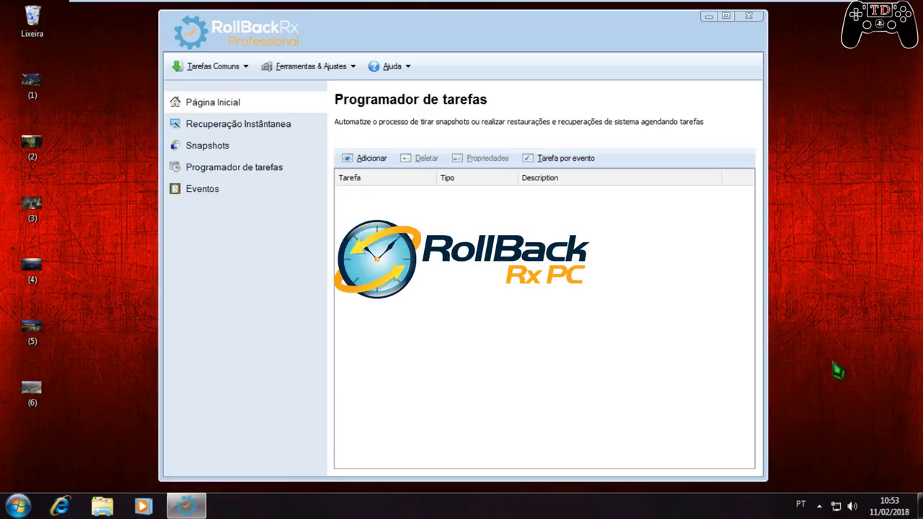
pyautogui.click(217, 153)
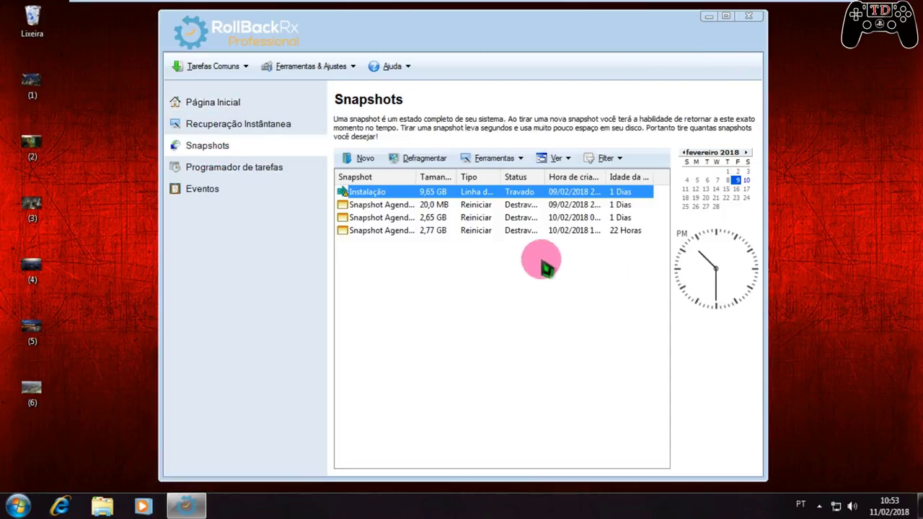
pyautogui.moveTo(598, 27); pyautogui.dragTo(712, 24)
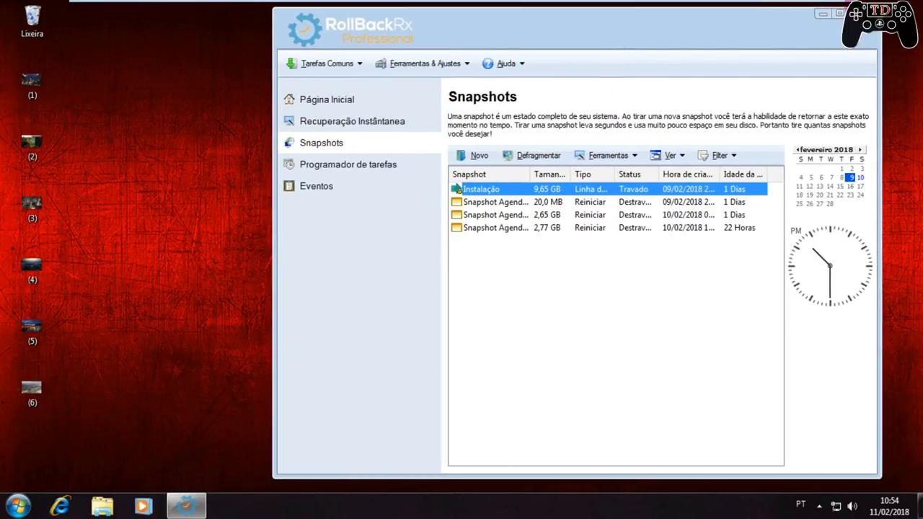
pyautogui.hotkey('alt', 'F4')
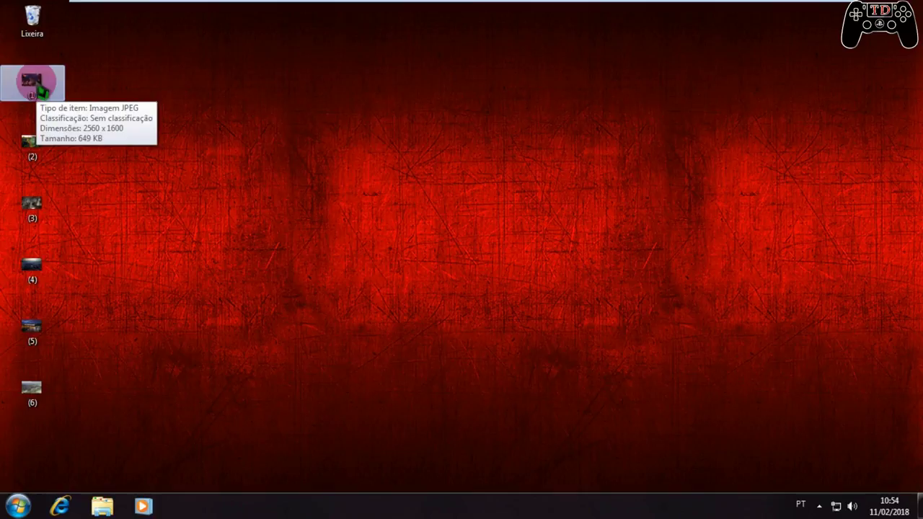
# - View the desktop pictures from (1) through (4) to check that they open, then close the photo viewer
pyautogui.doubleClick(36, 87)
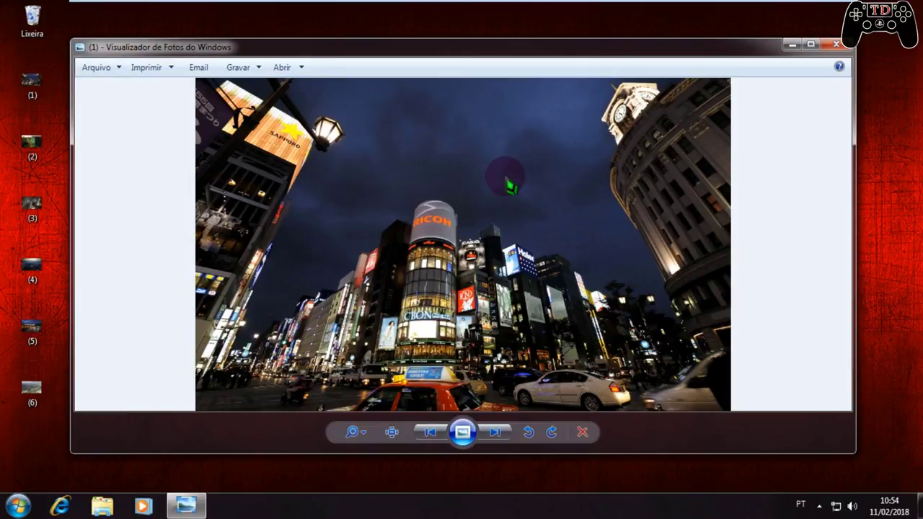
pyautogui.scroll(-4, 510, 184)
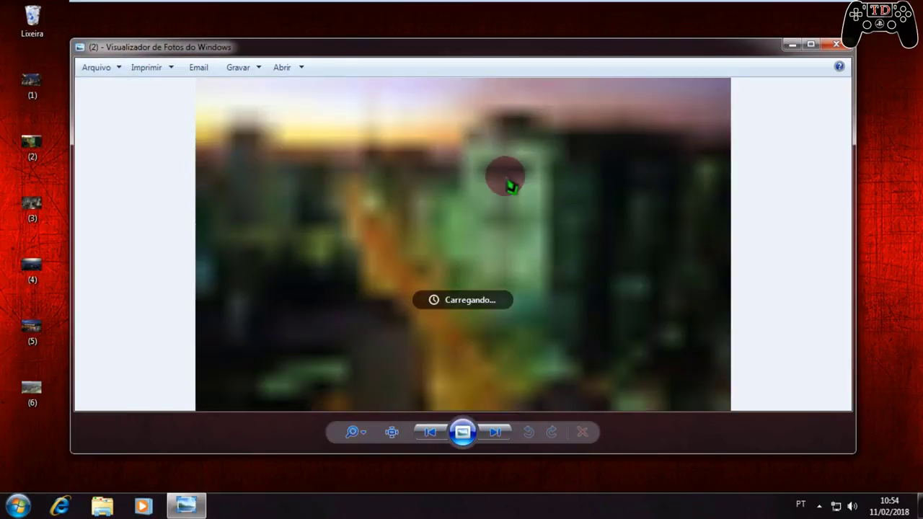
pyautogui.scroll(-2, 510, 184)
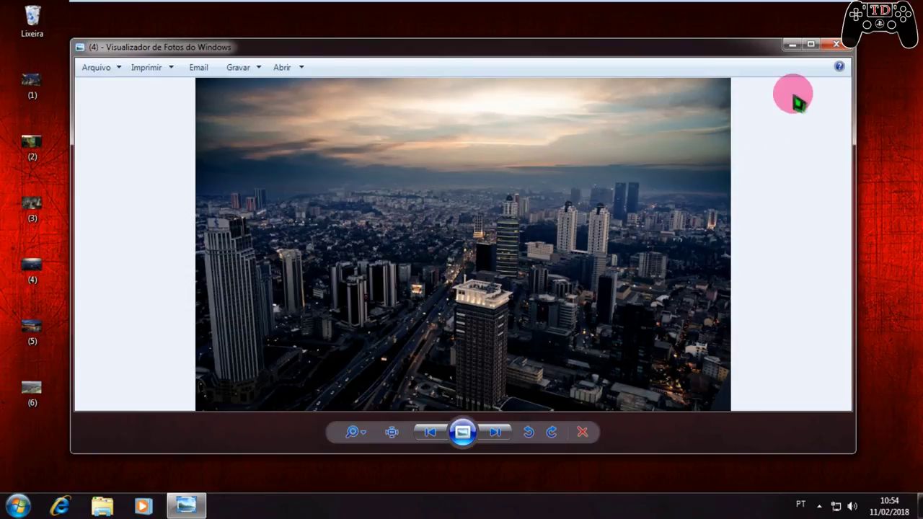
pyautogui.click(837, 44)
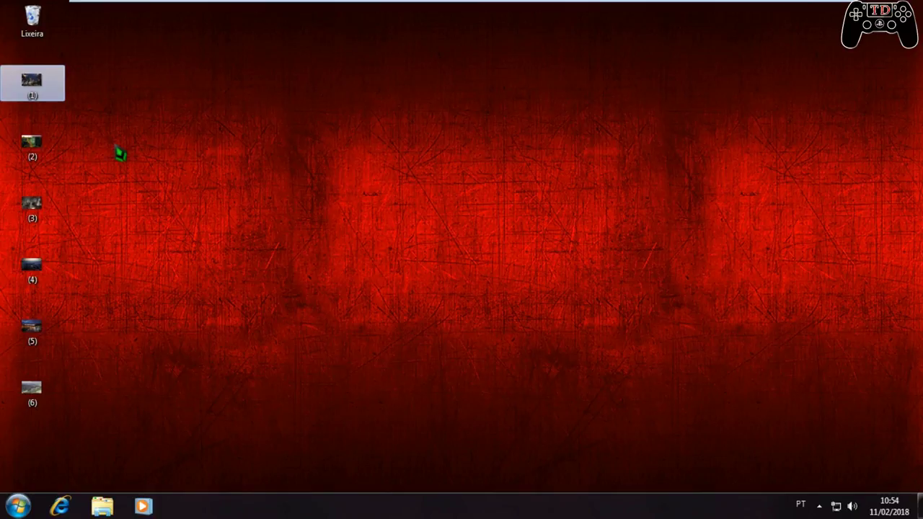
pyautogui.click(110, 84)
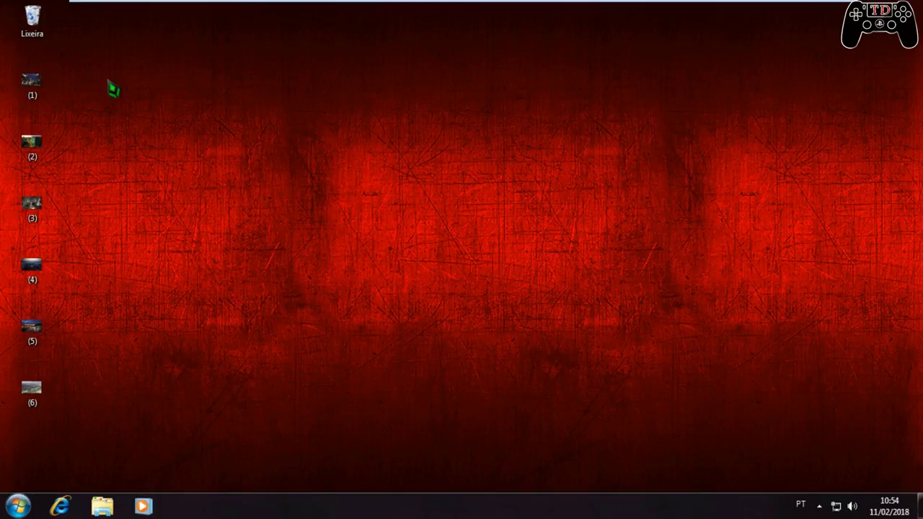
# - Start a new RollBack Rx snapshot named 11/02/2018 with the description jusubzero, and dismiss the system notification
pyautogui.click(820, 507)
pyautogui.rightClick(798, 437)
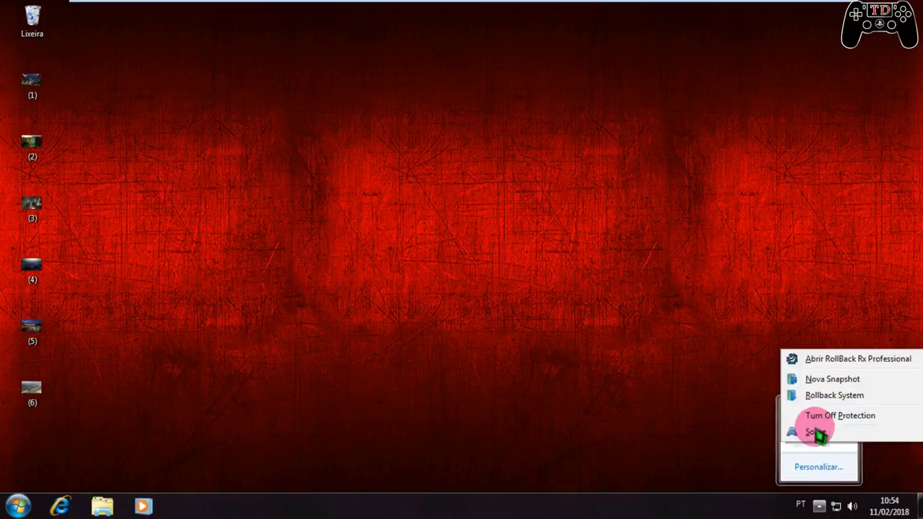
pyautogui.click(834, 384)
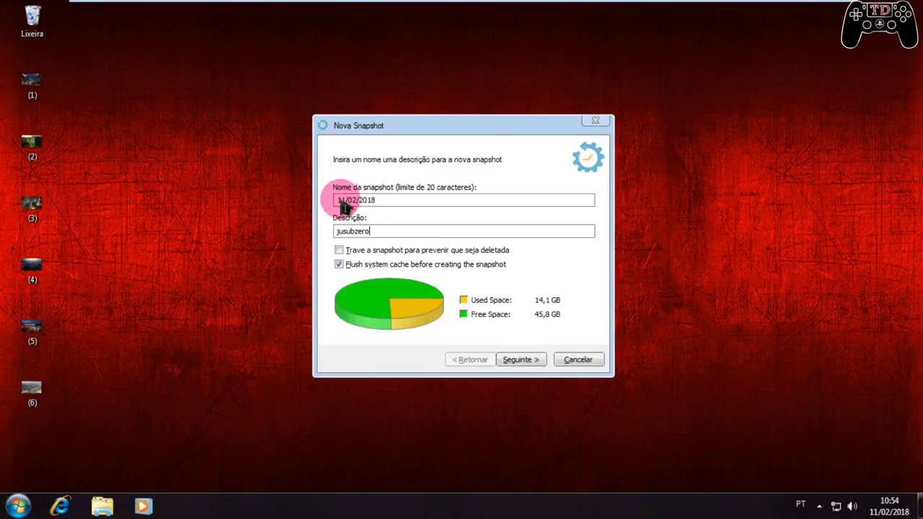
pyautogui.click(456, 230)
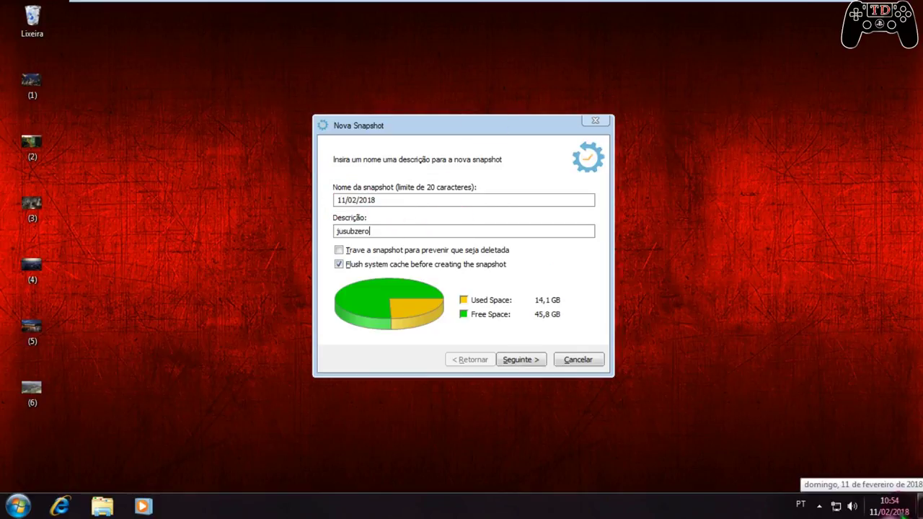
pyautogui.click(525, 360)
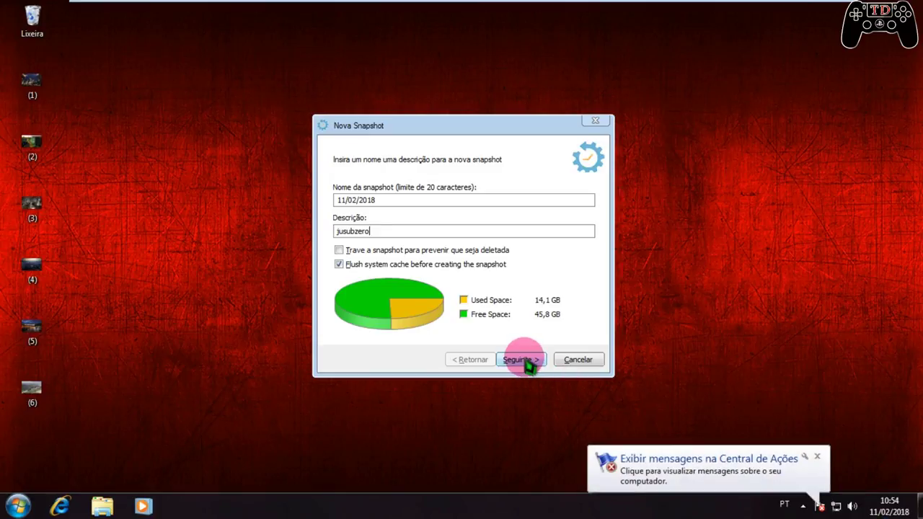
pyautogui.click(817, 456)
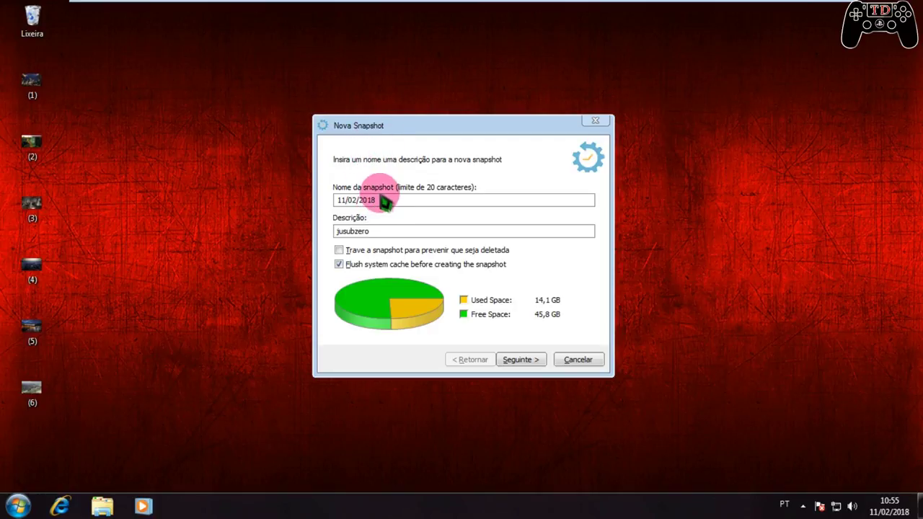
# - Lock the new snapshot against deletion, turn off flushing the system cache, and create the snapshot
pyautogui.click(348, 266)
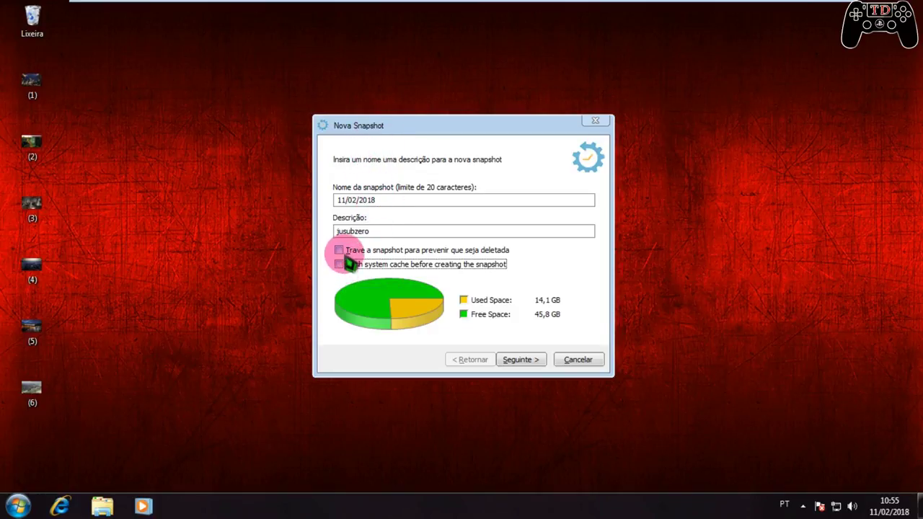
pyautogui.click(345, 252)
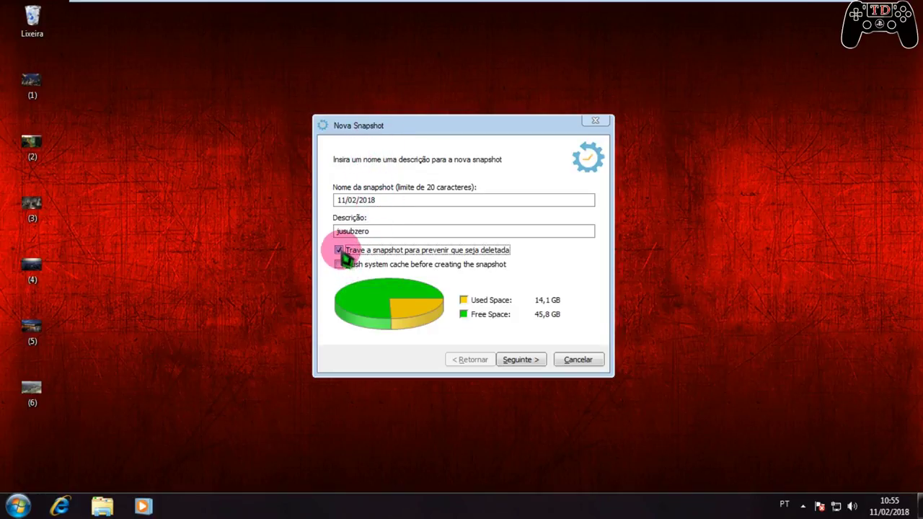
pyautogui.click(523, 361)
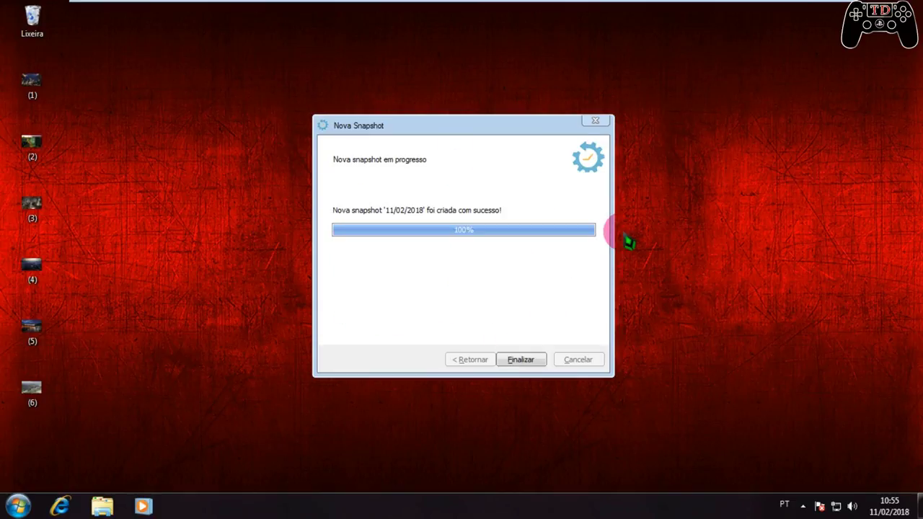
pyautogui.click(523, 360)
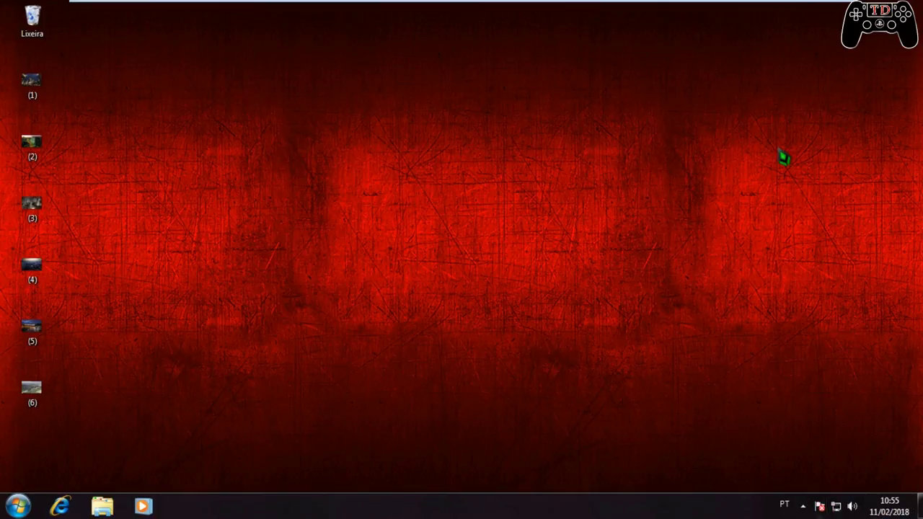
pyautogui.moveTo(584, 7)
pyautogui.moveTo(528, 14)
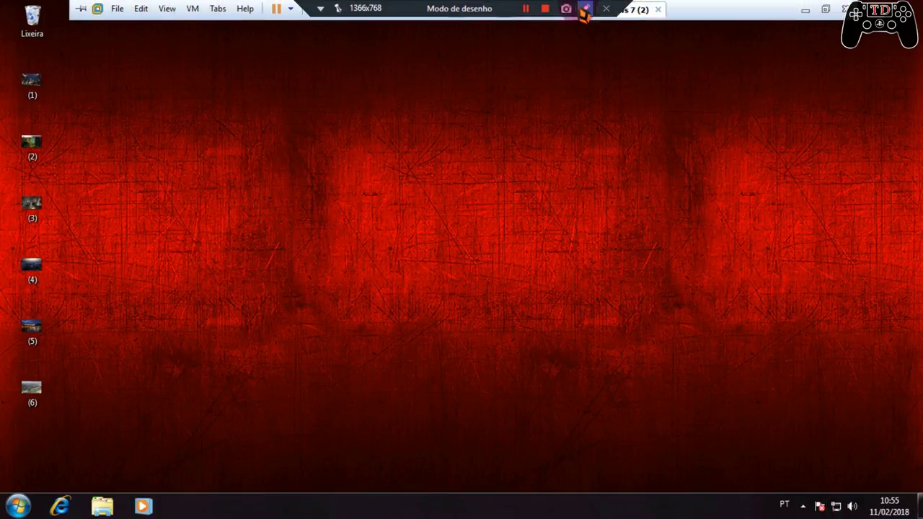
pyautogui.click(529, 10)
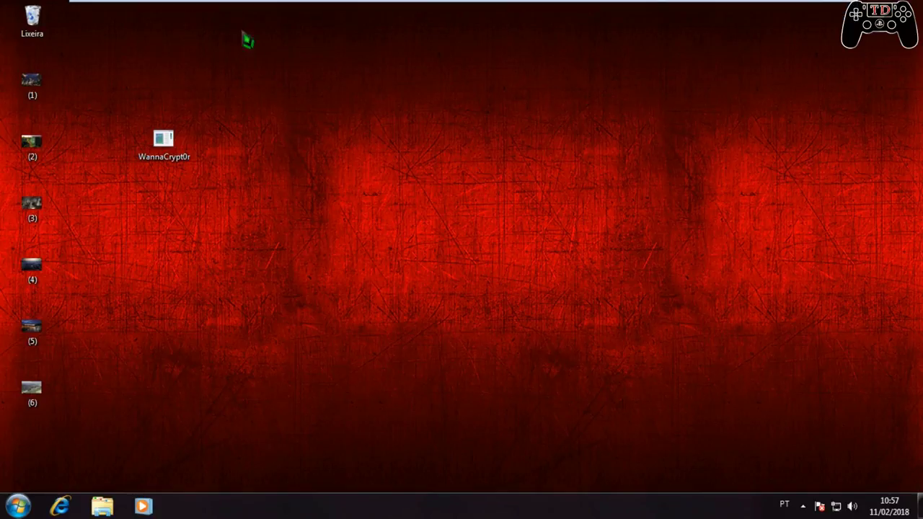
# - Move the WannaCrypt0r file to the upper middle of the virtual machine's desktop and run it
pyautogui.moveTo(183, 151); pyautogui.dragTo(512, 155)
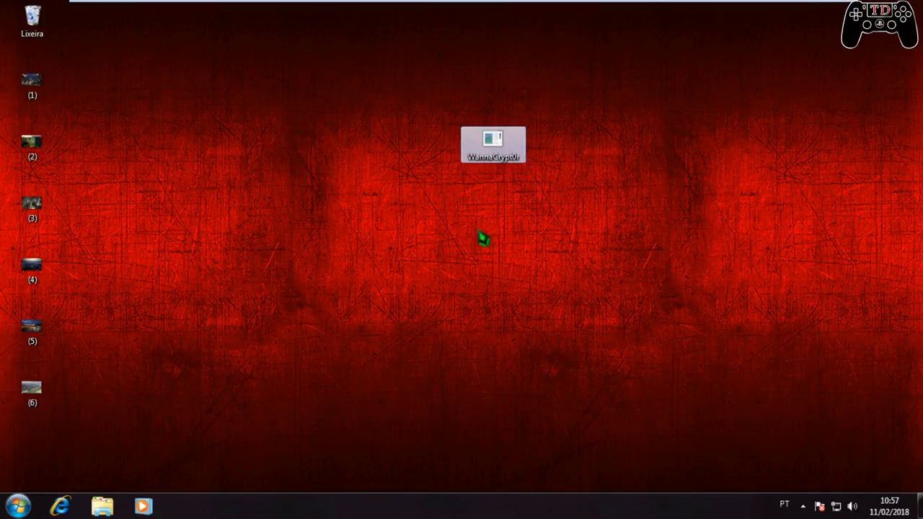
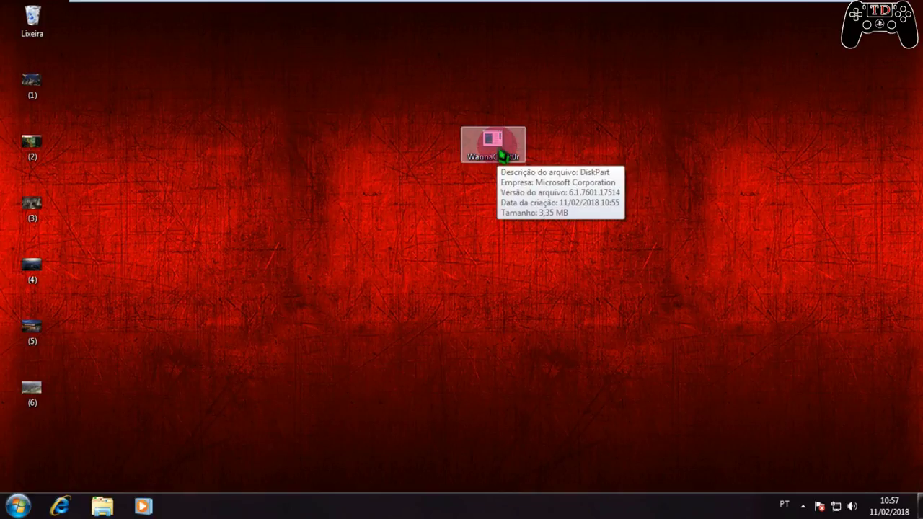
pyautogui.click(501, 155)
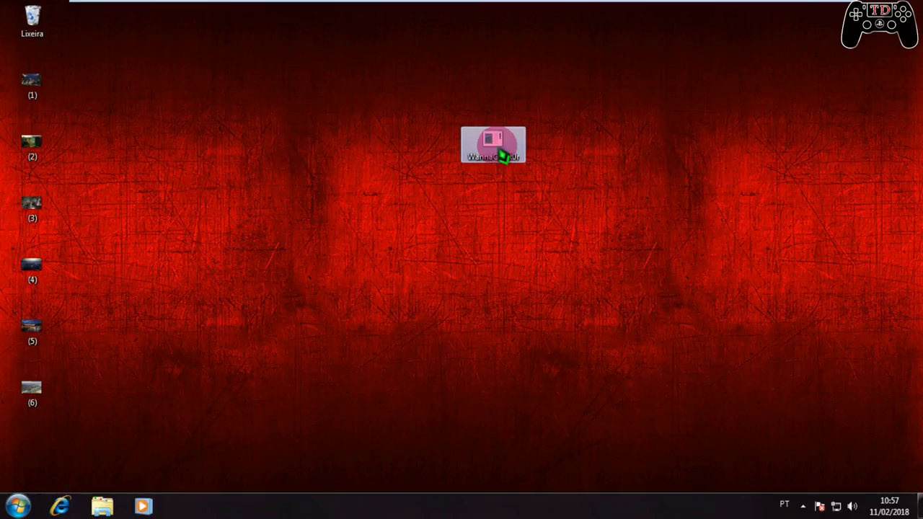
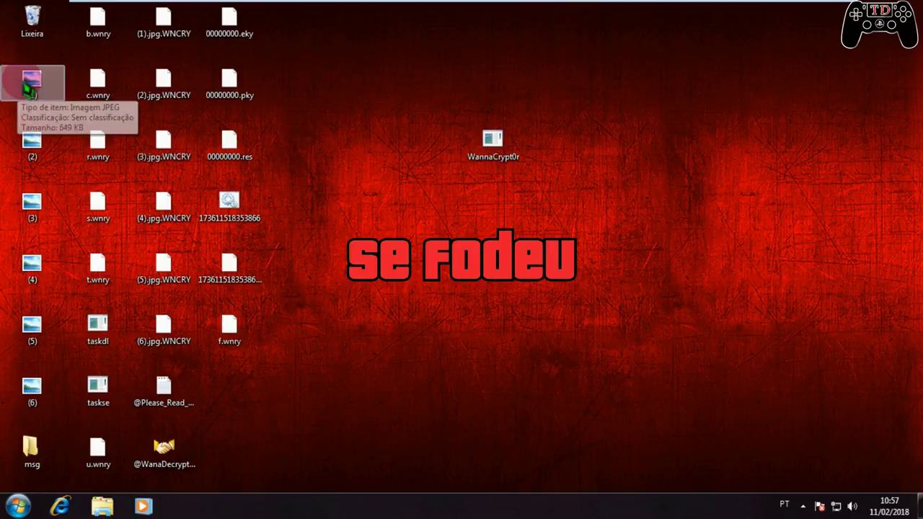
# - Open picture (1) from the desktop to check whether it is still readable, then close the photo viewer
pyautogui.click(29, 85)
pyautogui.doubleClick(29, 85)
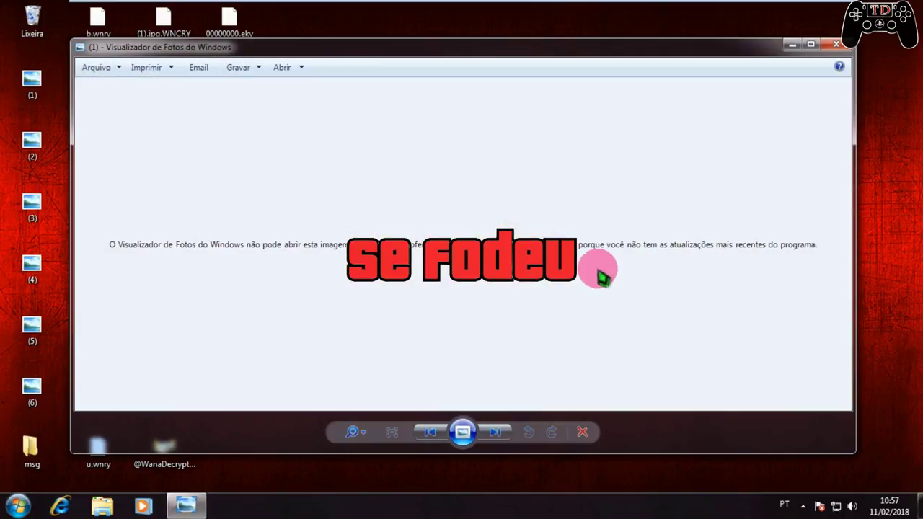
pyautogui.click(837, 44)
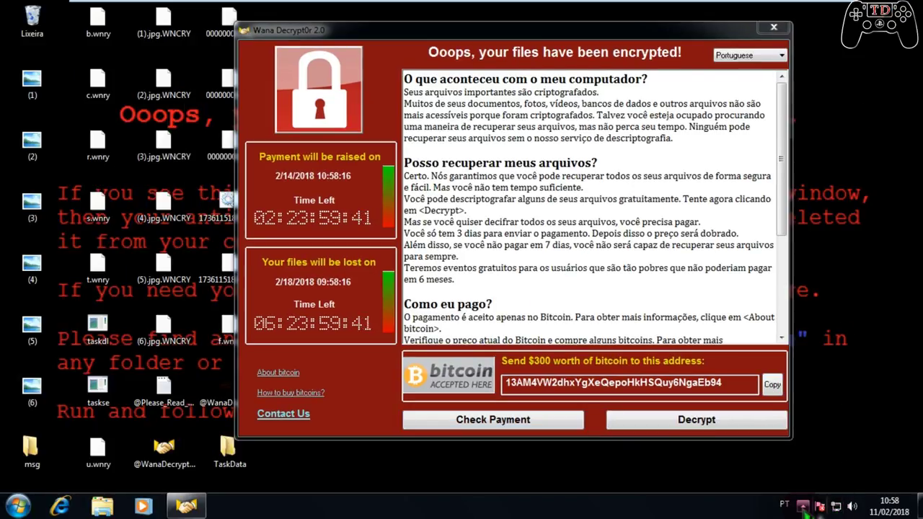
# - Open RollBack Rx Professional on the infected system and try to close the Wana Decrypt0r 2.0 window
pyautogui.click(803, 507)
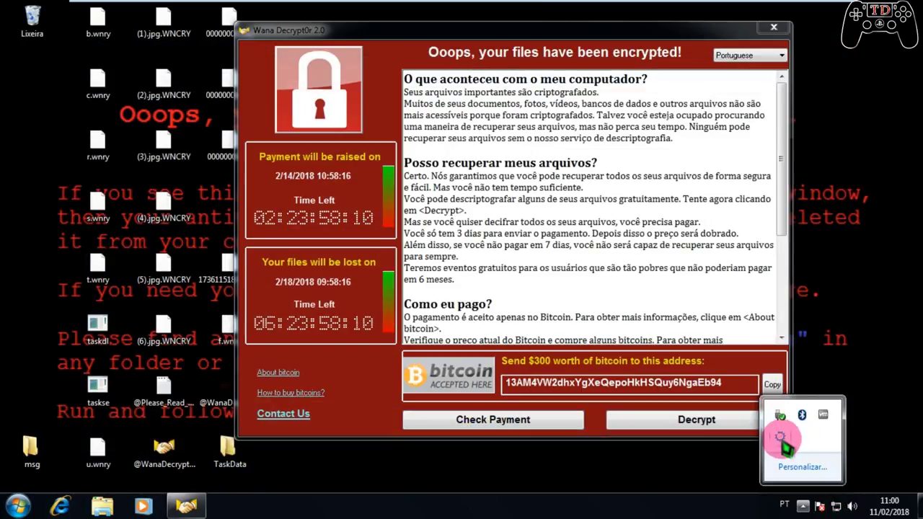
pyautogui.rightClick(780, 436)
pyautogui.click(788, 353)
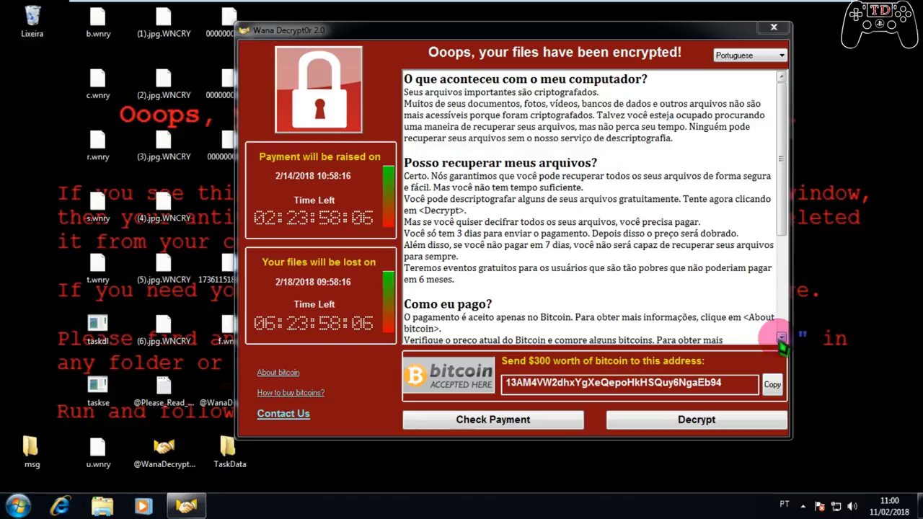
pyautogui.click(774, 31)
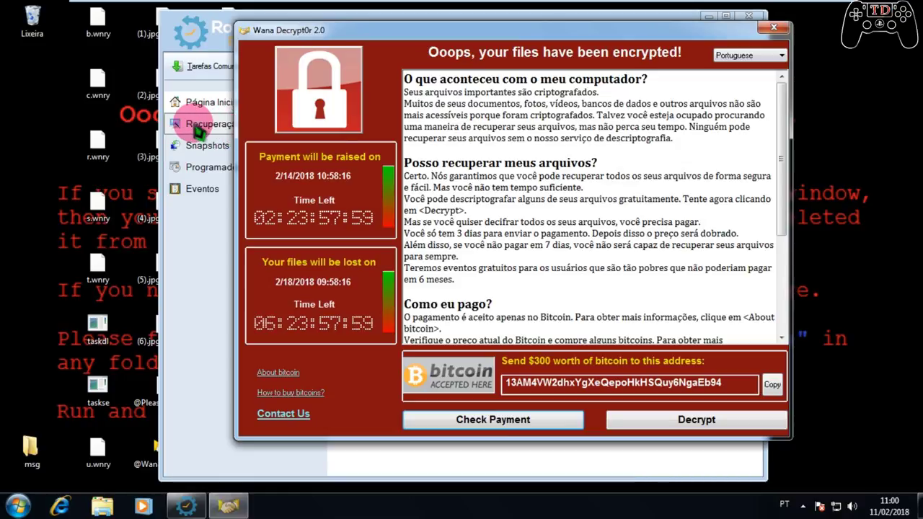
# - Move the Wana Decrypt0r 2.0 window aside and show the Recuperação Instântanea page in an unobstructed RollBack Rx window
pyautogui.click(197, 130)
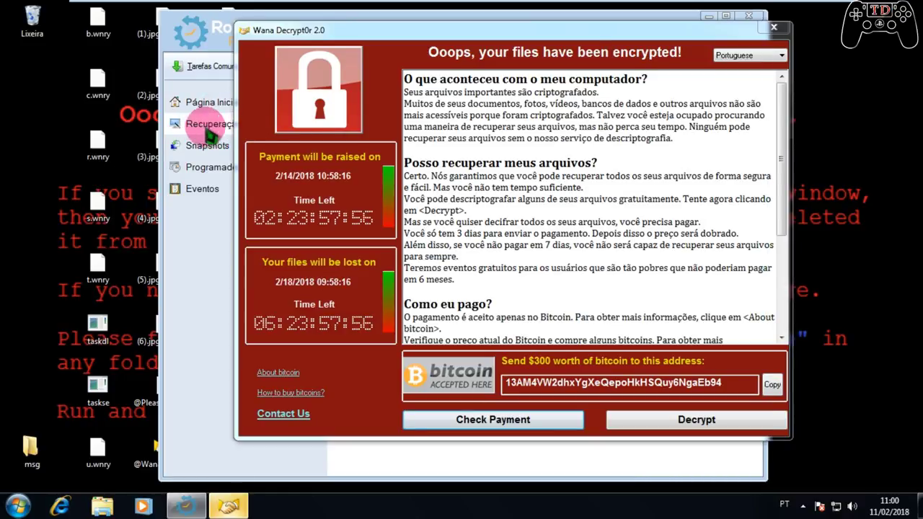
pyautogui.moveTo(351, 29); pyautogui.dragTo(664, 75)
pyautogui.click(217, 131)
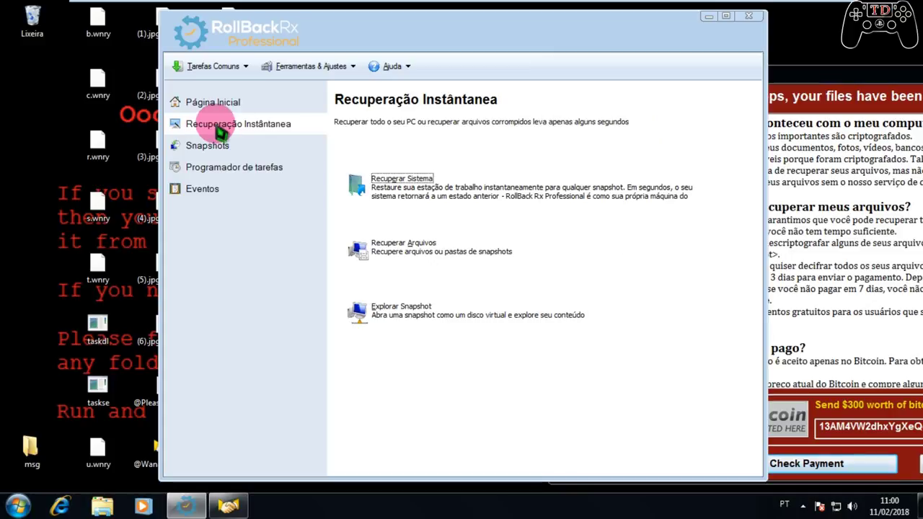
pyautogui.moveTo(420, 34); pyautogui.dragTo(326, 43)
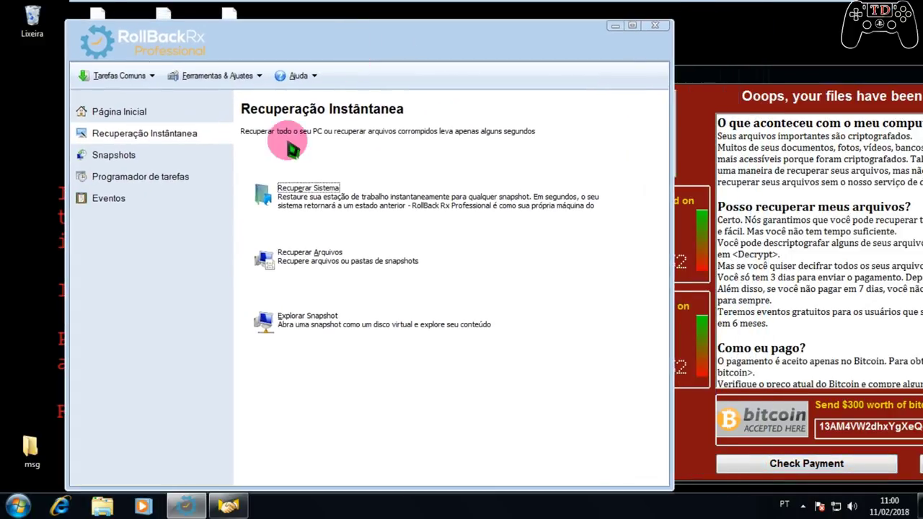
# - Restore the system to the 11/02/2018 snapshot without taking a snapshot of the current state, and restart the computer
pyautogui.click(309, 192)
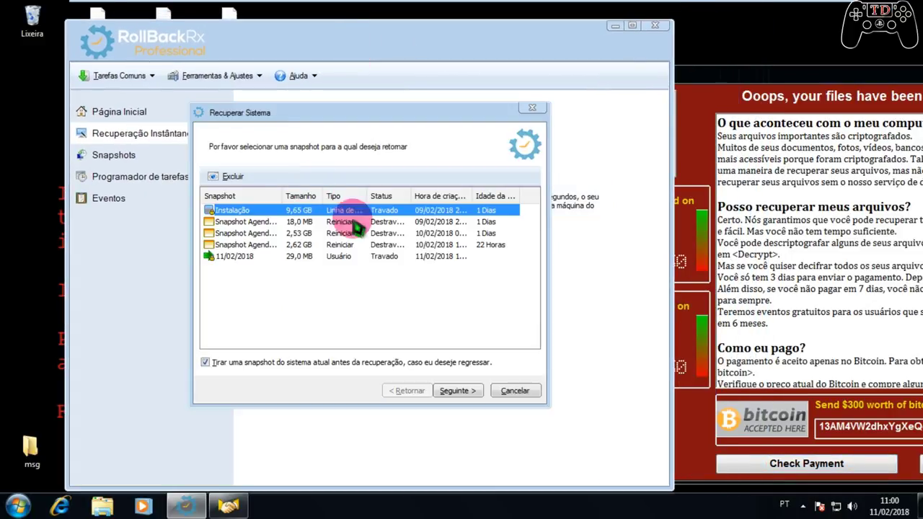
pyautogui.click(206, 363)
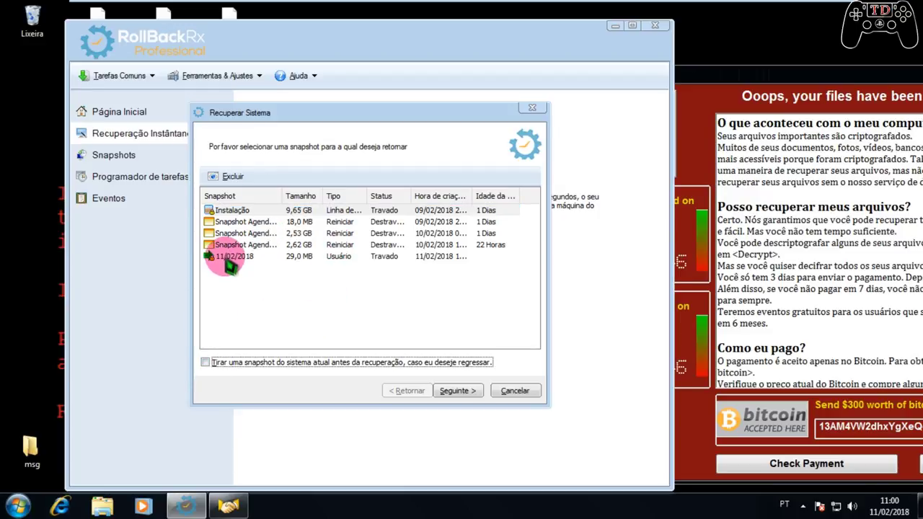
pyautogui.click(223, 256)
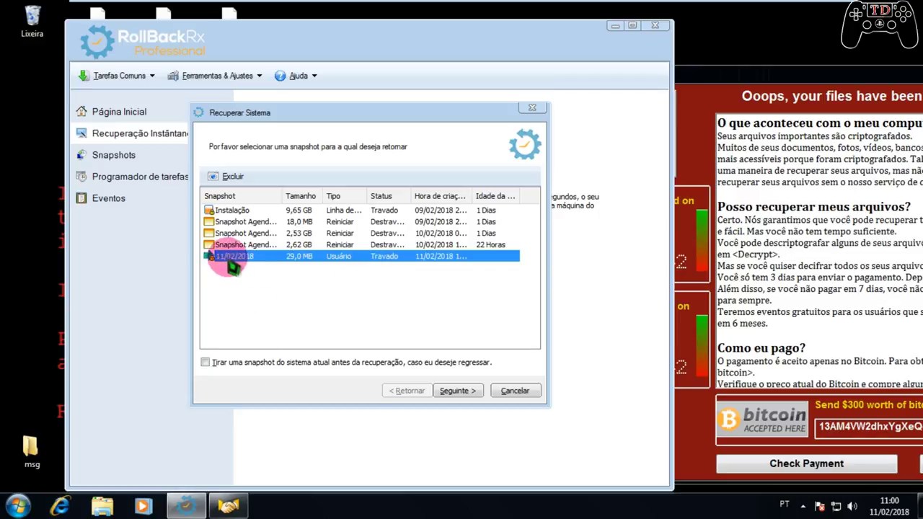
pyautogui.click(459, 391)
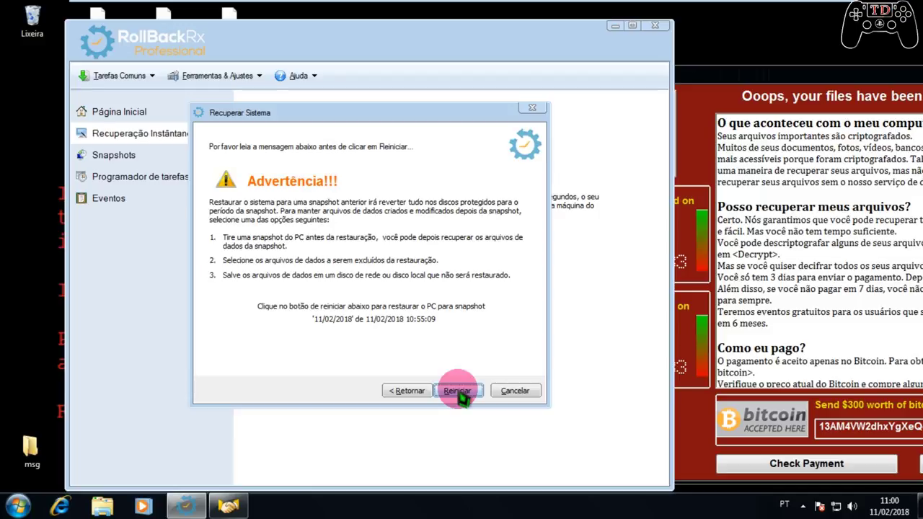
pyautogui.click(459, 390)
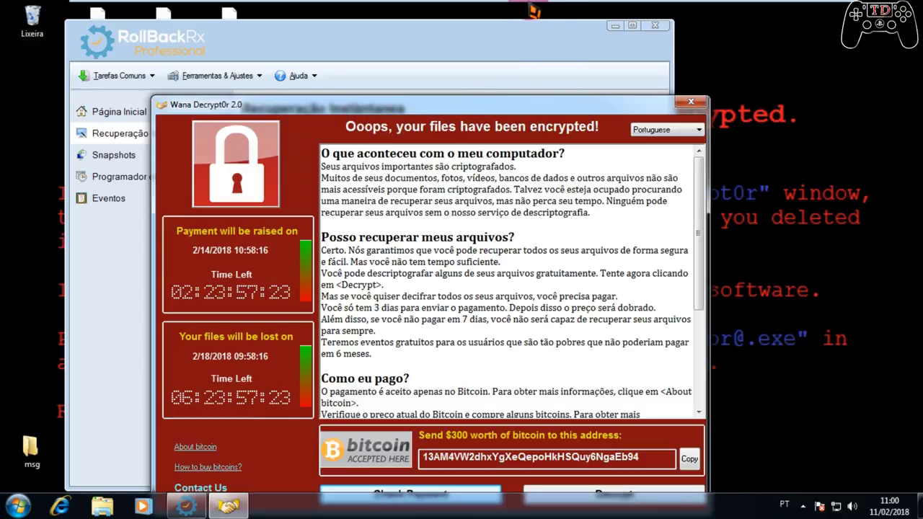
pyautogui.moveTo(522, 14)
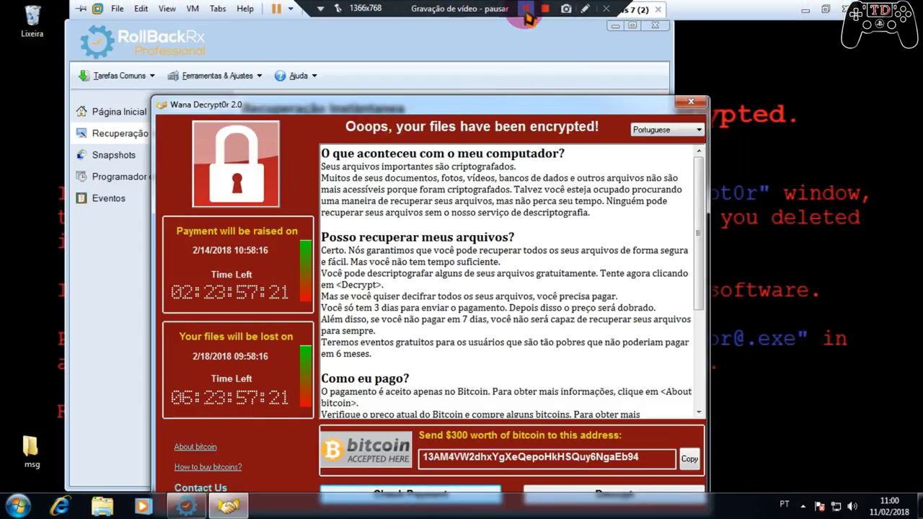
pyautogui.click(527, 16)
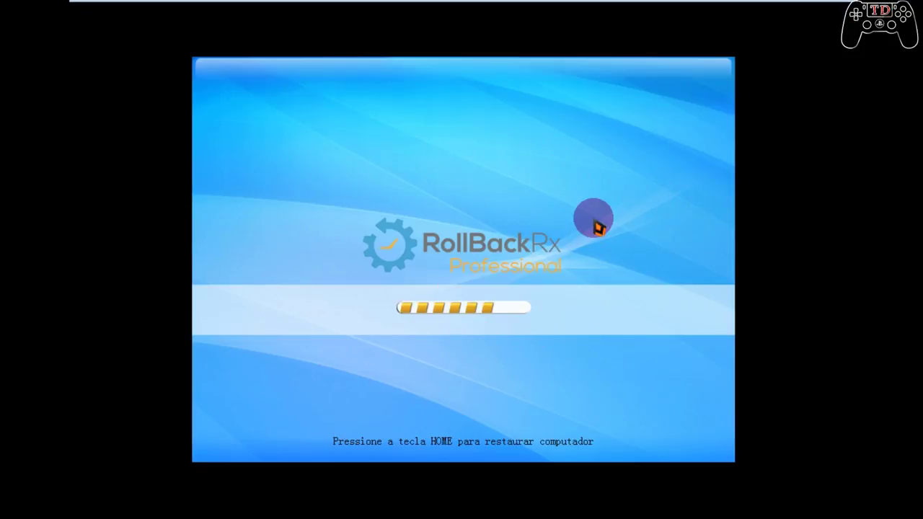
pyautogui.press('Home')
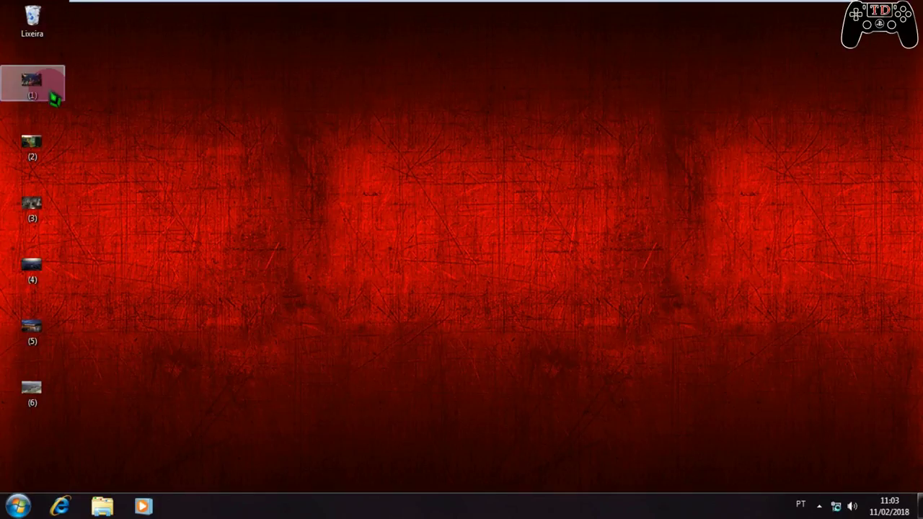
# - Open picture (1) from the restored desktop and browse onward to check that the pictures are readable again
pyautogui.click(49, 95)
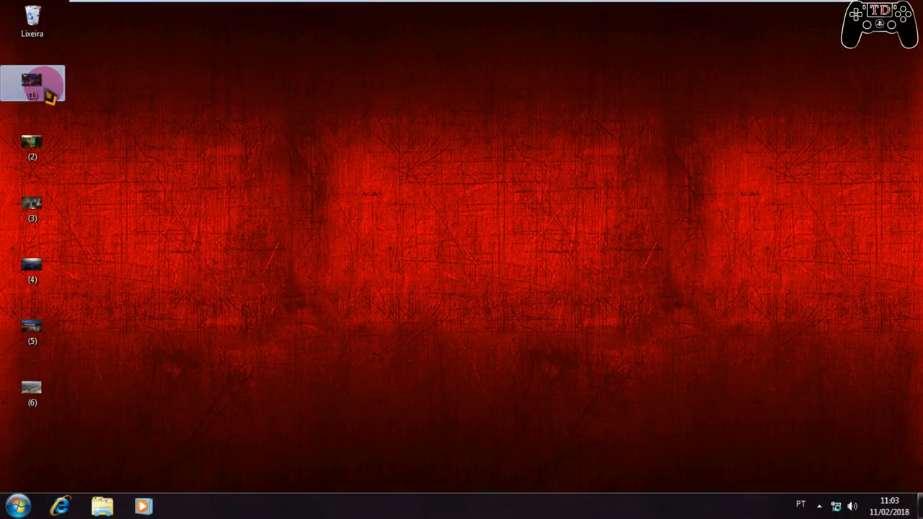
pyautogui.doubleClick(49, 95)
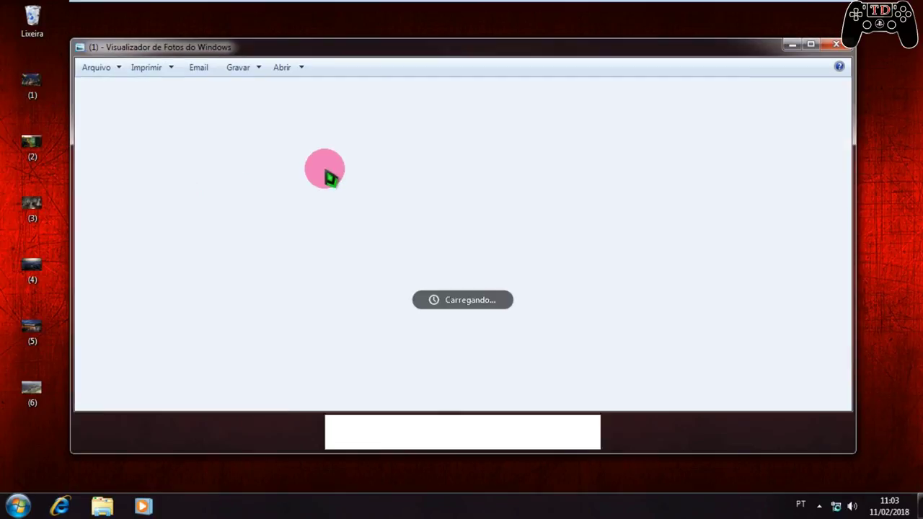
pyautogui.press('Right')
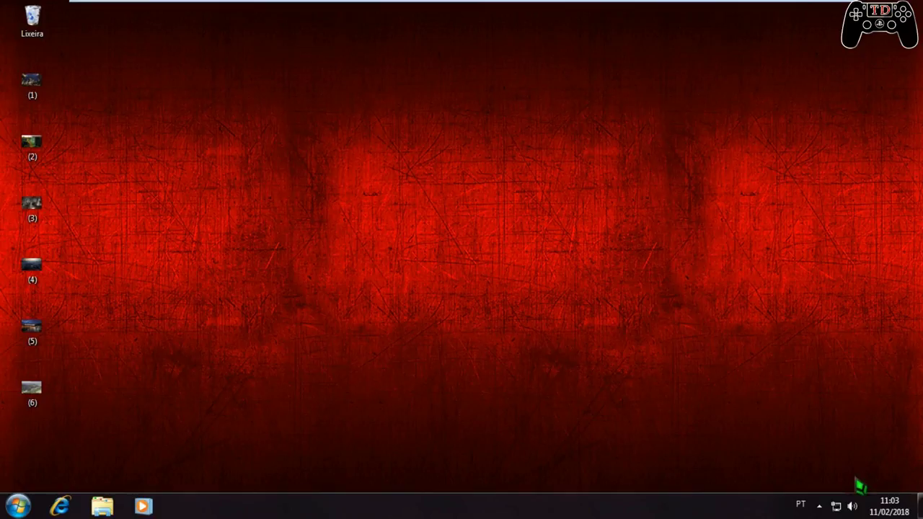
# - Examine the quick commands RollBack Rx offers from the notification area, such as Nova Snapshot and Rollback System
pyautogui.click(819, 505)
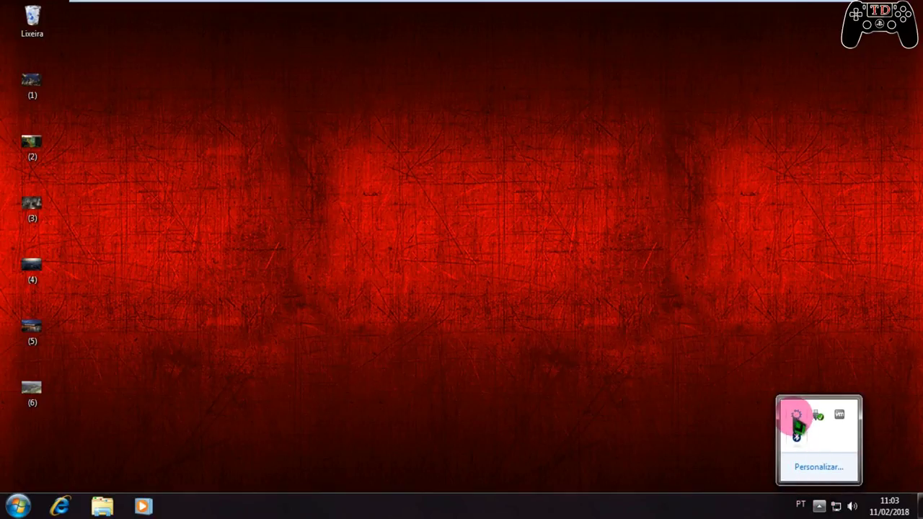
pyautogui.rightClick(797, 417)
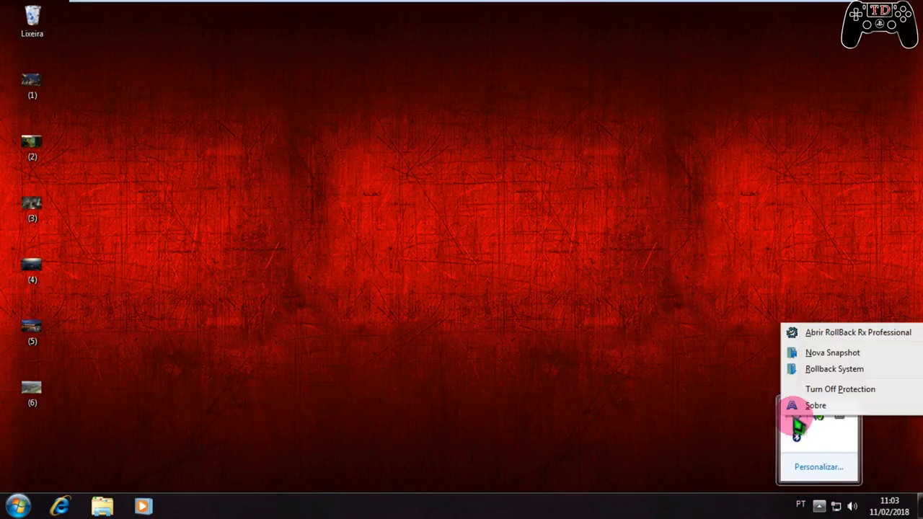
pyautogui.click(844, 358)
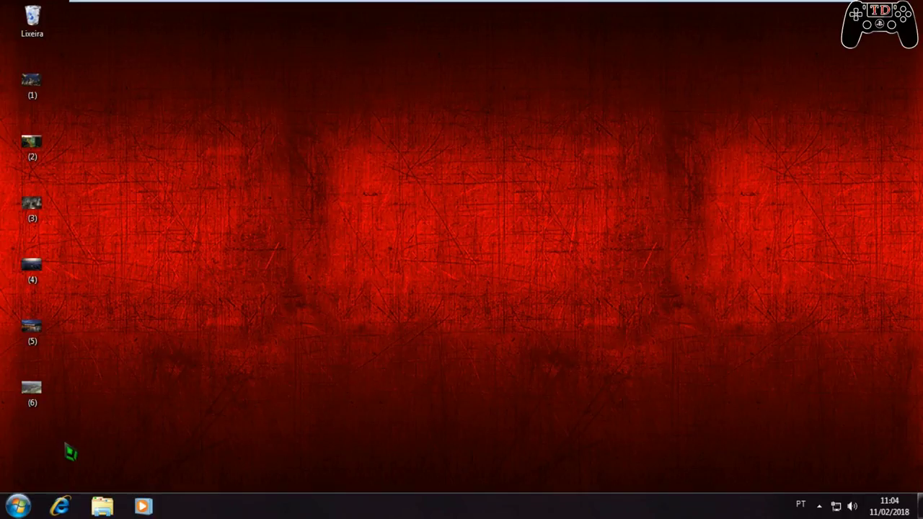
pyautogui.moveTo(126, 452); pyautogui.dragTo(46, 75)
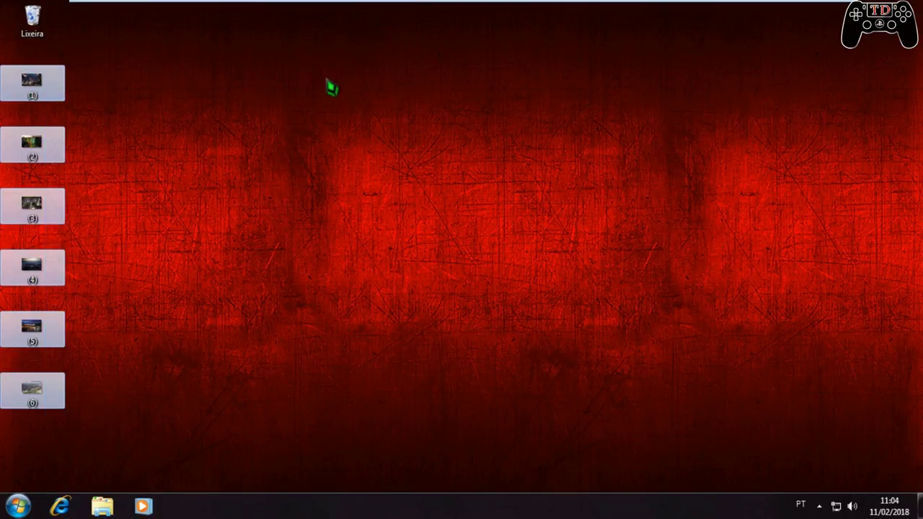
pyautogui.click(524, 131)
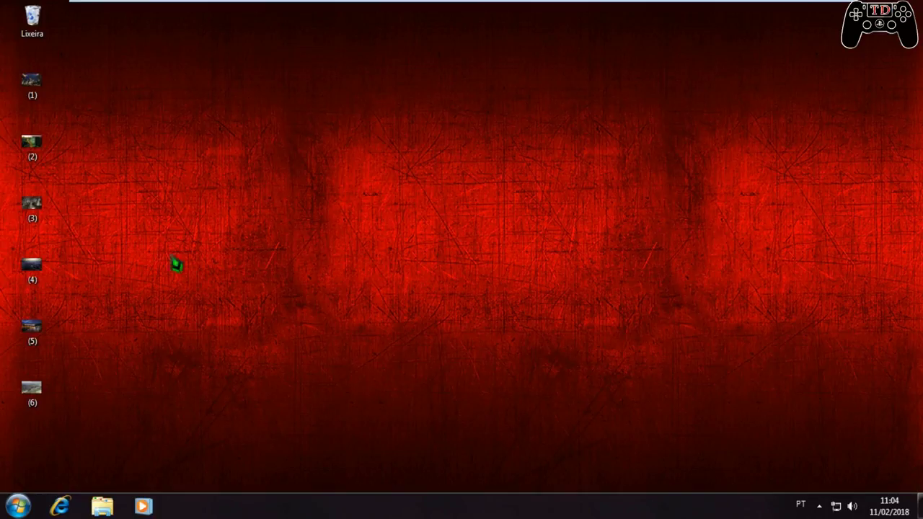
pyautogui.moveTo(83, 65); pyautogui.dragTo(8, 446)
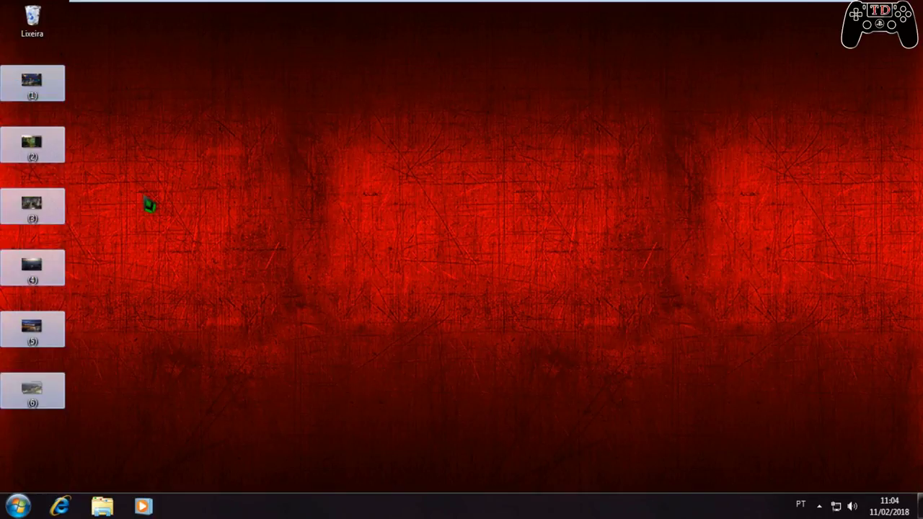
pyautogui.moveTo(107, 66); pyautogui.dragTo(14, 411)
pyautogui.click(19, 506)
pyautogui.click(591, 178)
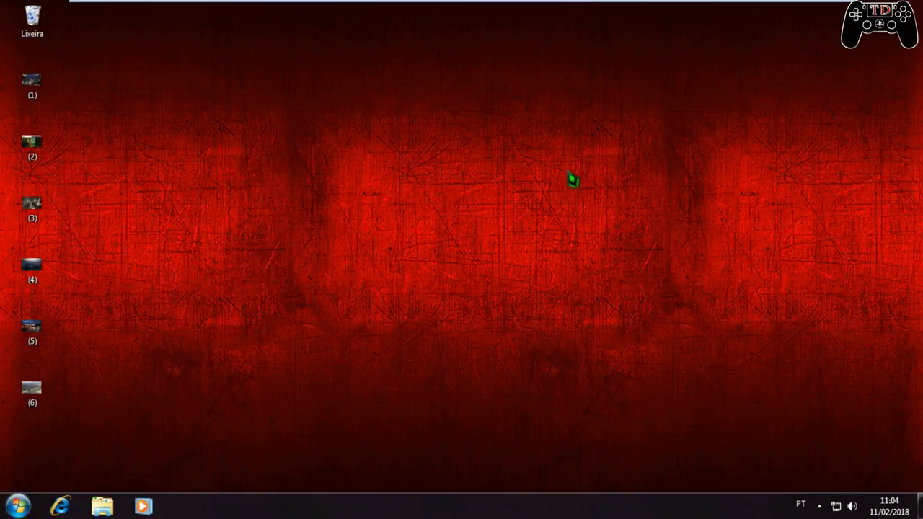
pyautogui.moveTo(114, 59); pyautogui.dragTo(15, 407)
pyautogui.click(375, 189)
pyautogui.moveTo(564, 6)
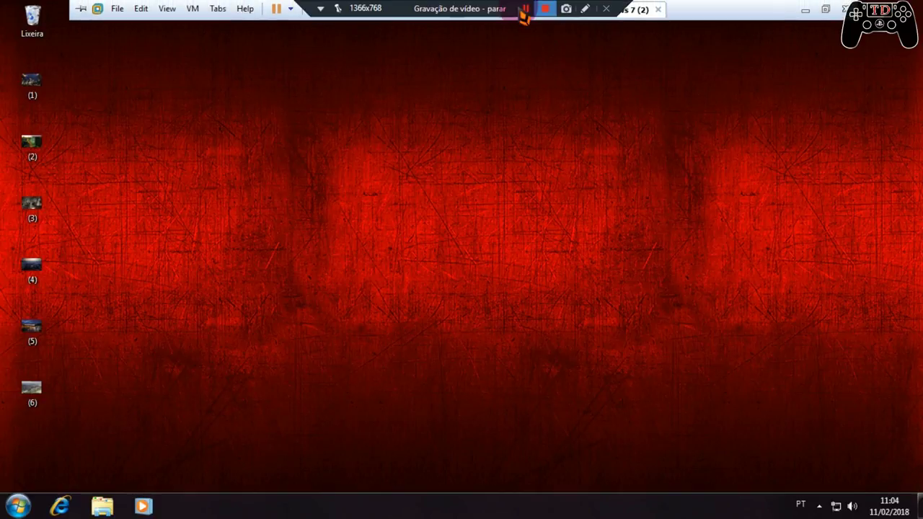